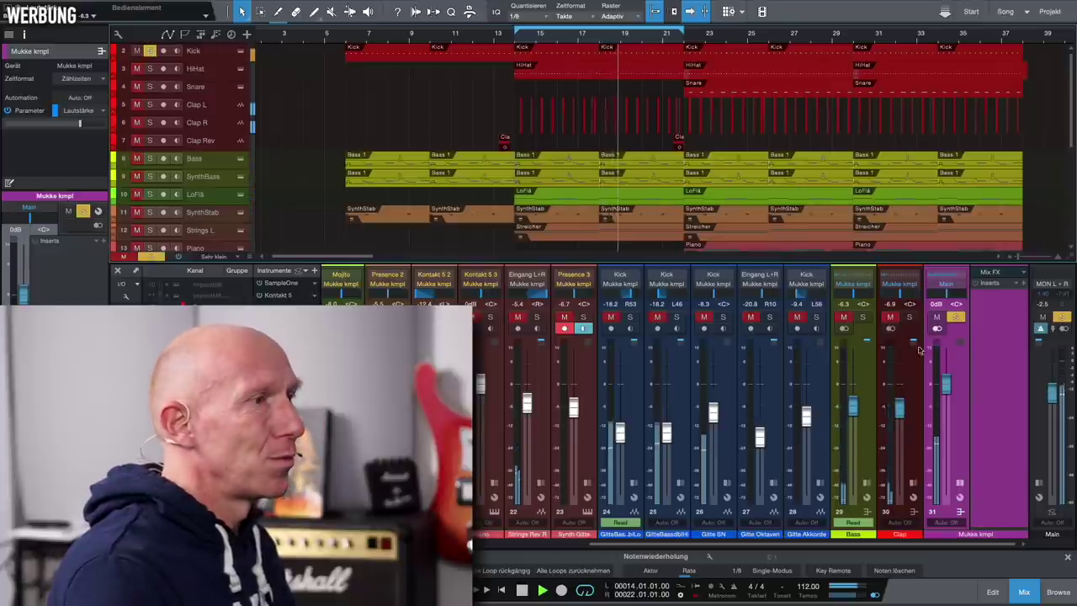
Step: Solo the Bass bus in place of the kick, listen to it and stop playback
left_click(863, 317)
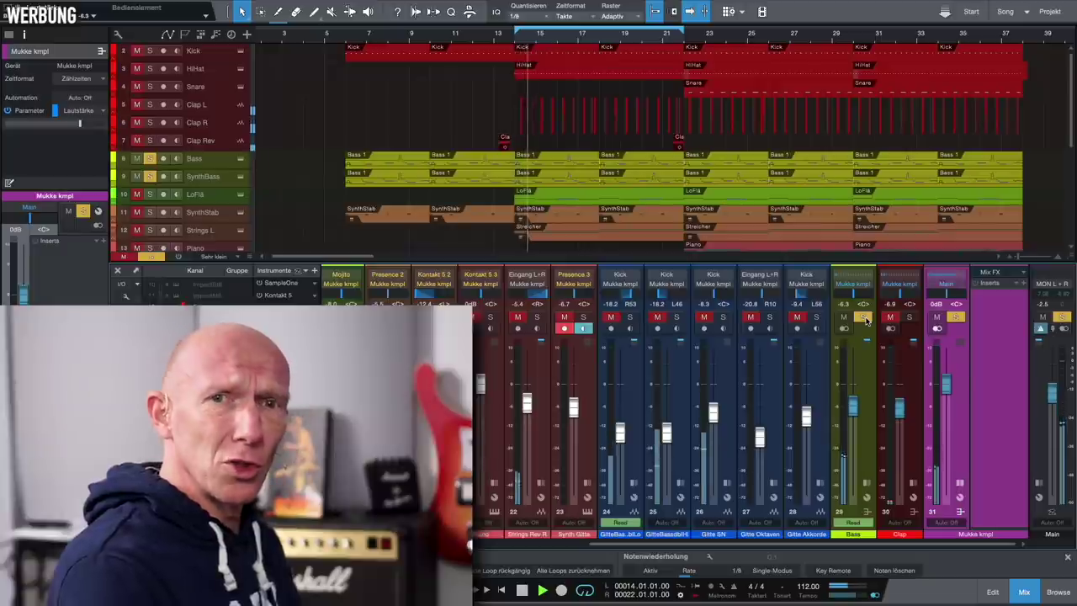
key("space")
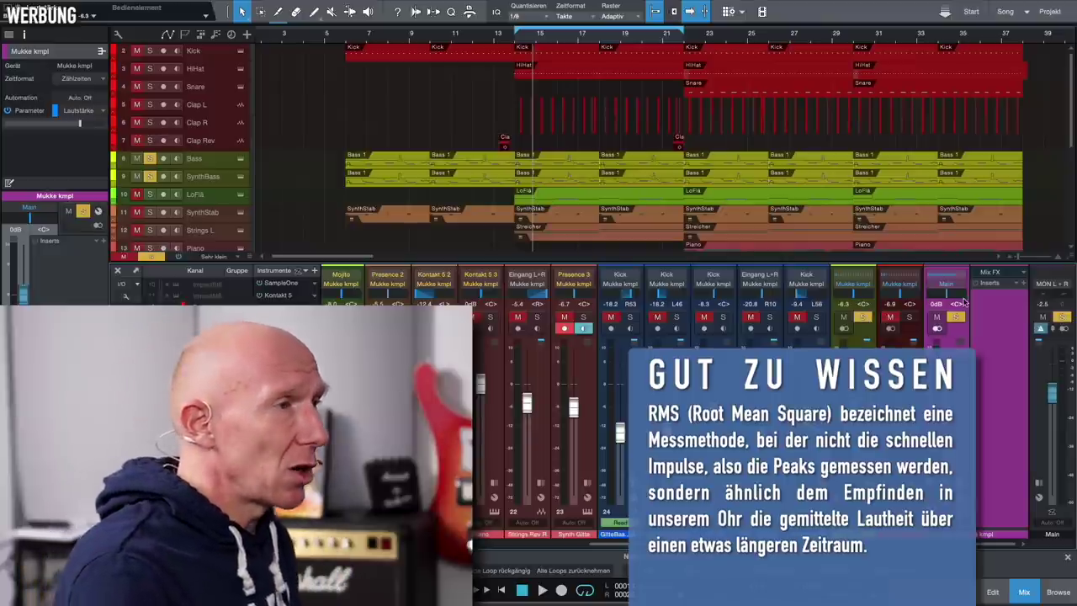
Step: Insert the VUMT meter on the Mukke kmpl bus and move its window clear of the bus faders
left_click(1026, 286)
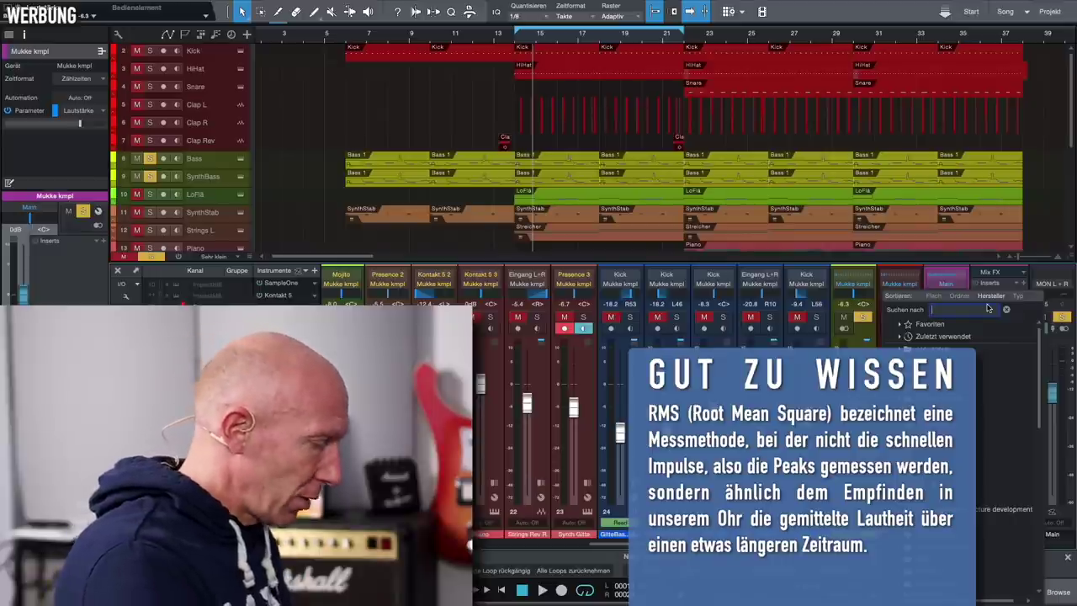
type("VUMT")
key("Return")
left_click_drag(578, 99, 740, 70)
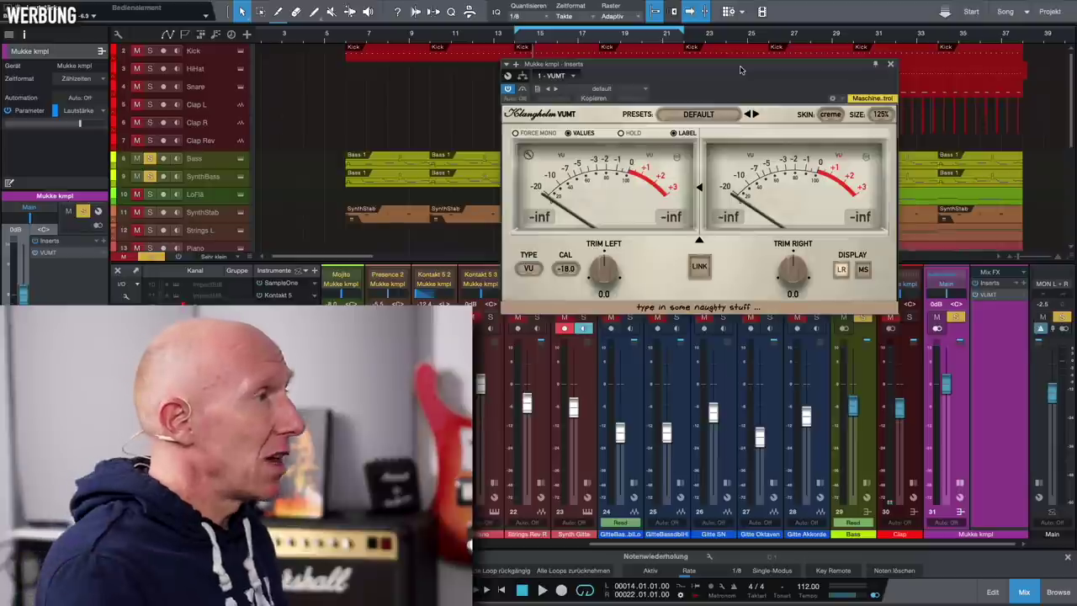
left_click_drag(739, 70, 782, 49)
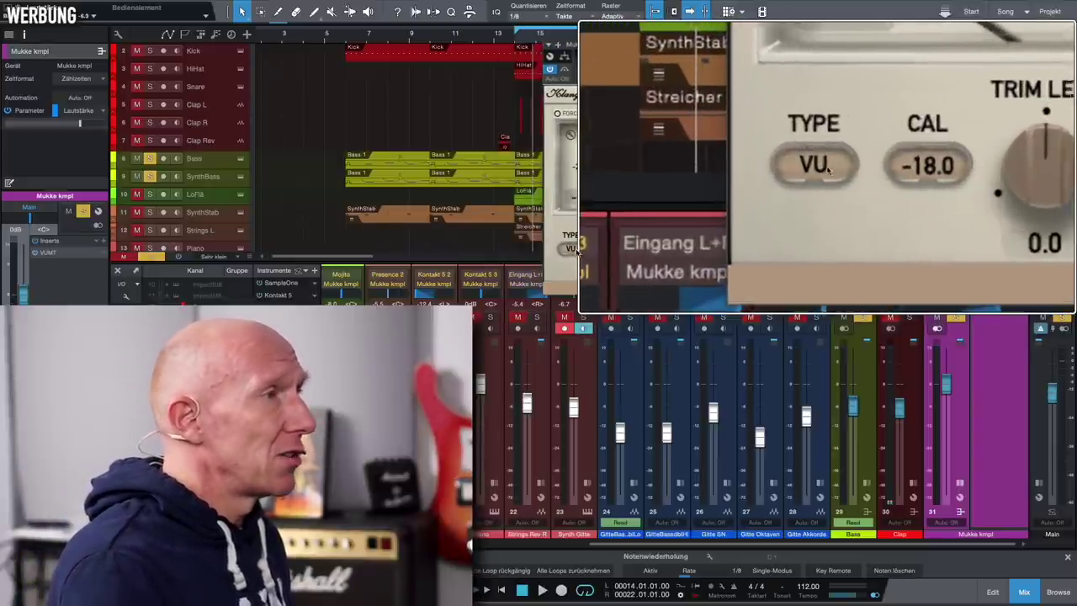
Step: Set the VUMT meter type to RMS, link the left and right trims, and set the trim to 0.3
left_click(571, 249)
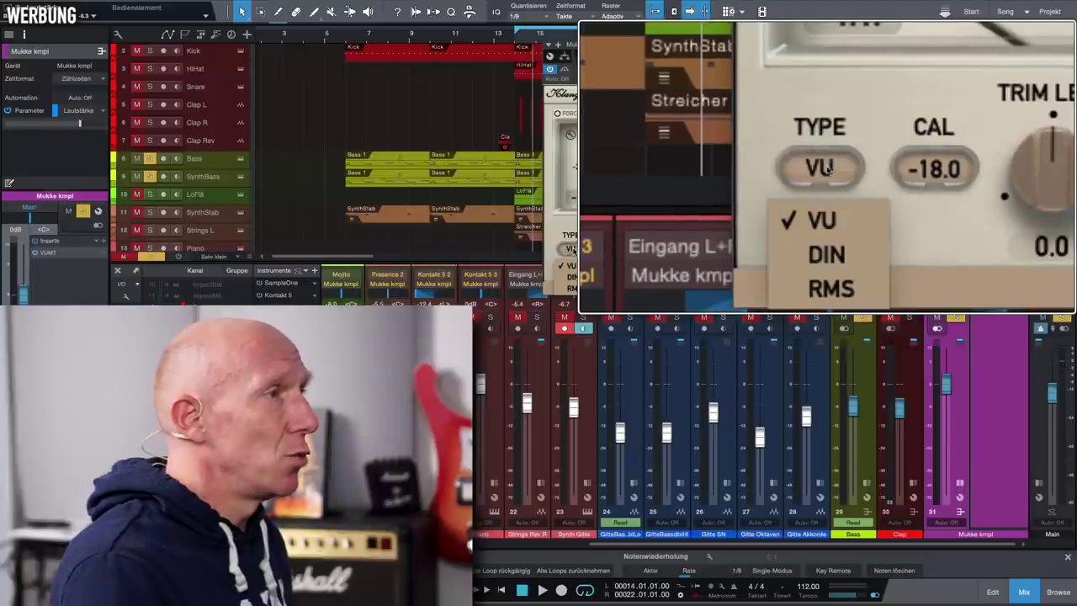
left_click(571, 288)
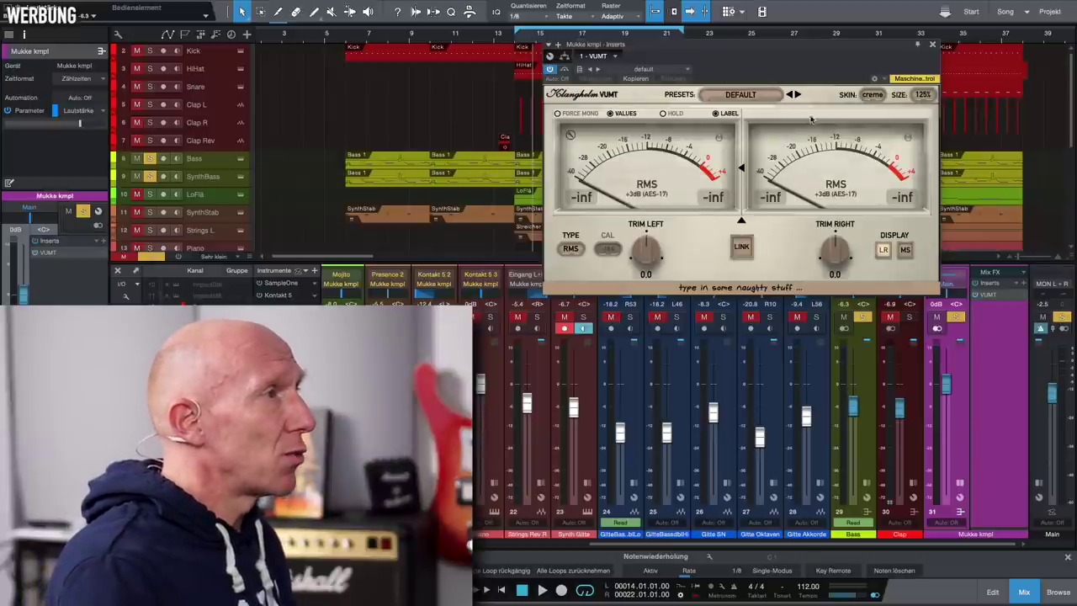
left_click(742, 248)
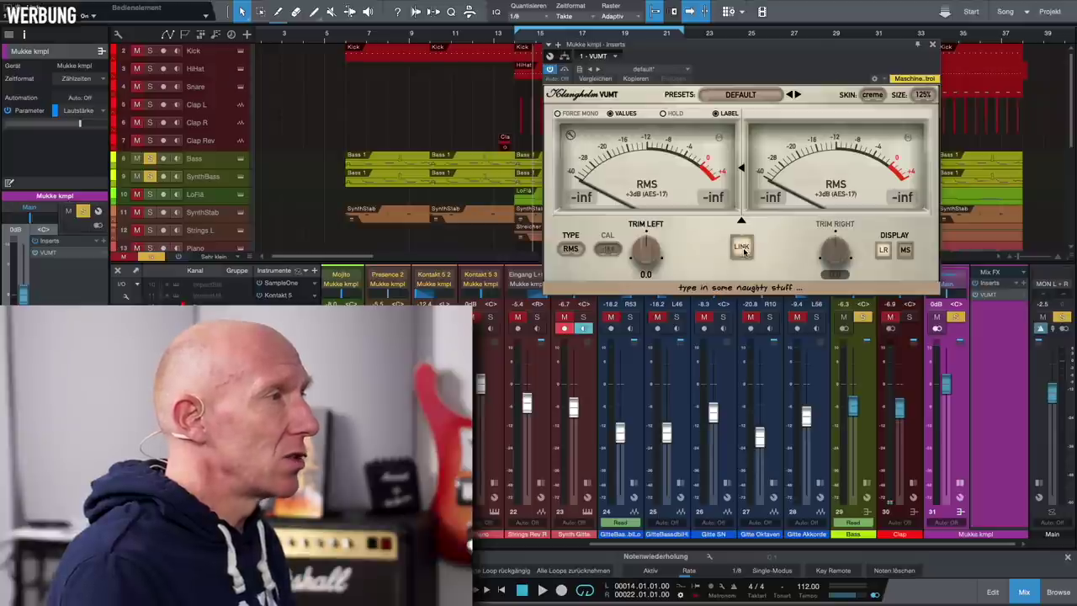
mouse_move(651, 251)
left_mouse_down()
mouse_move(649, 223)
mouse_move(649, 281)
mouse_move(657, 233)
mouse_move(659, 250)
left_mouse_up()
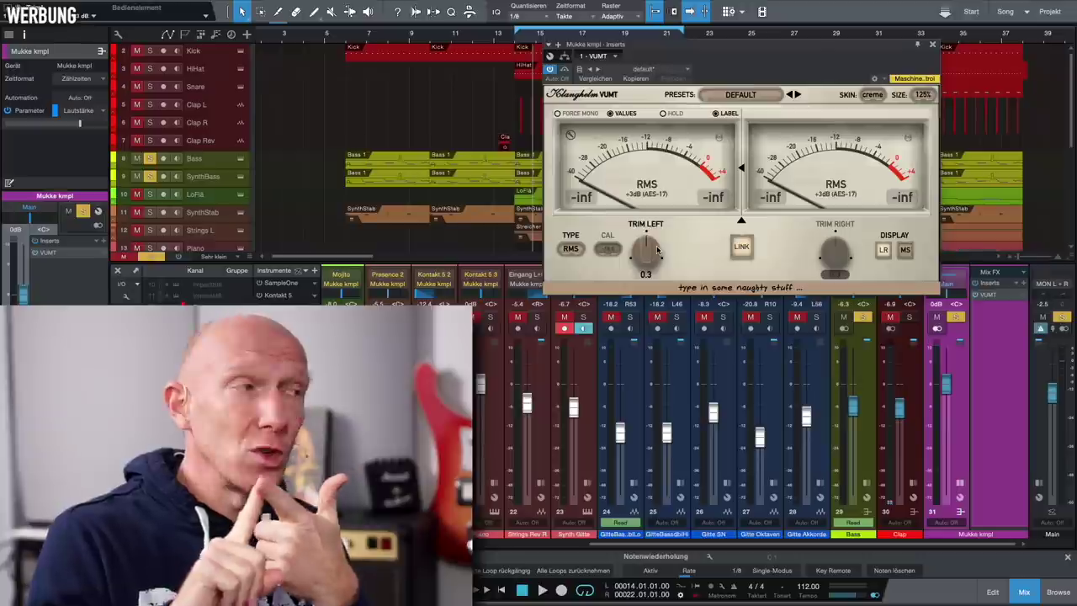
left_click_drag(748, 44, 715, 29)
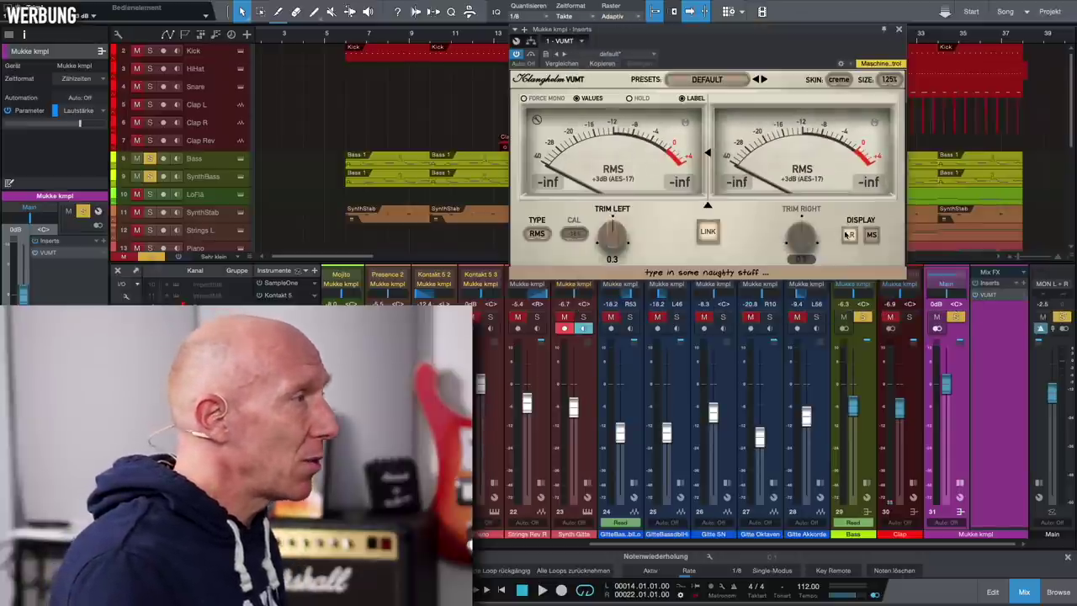
Step: Clear all solos, solo only the Kick track and start playback
left_click(157, 257)
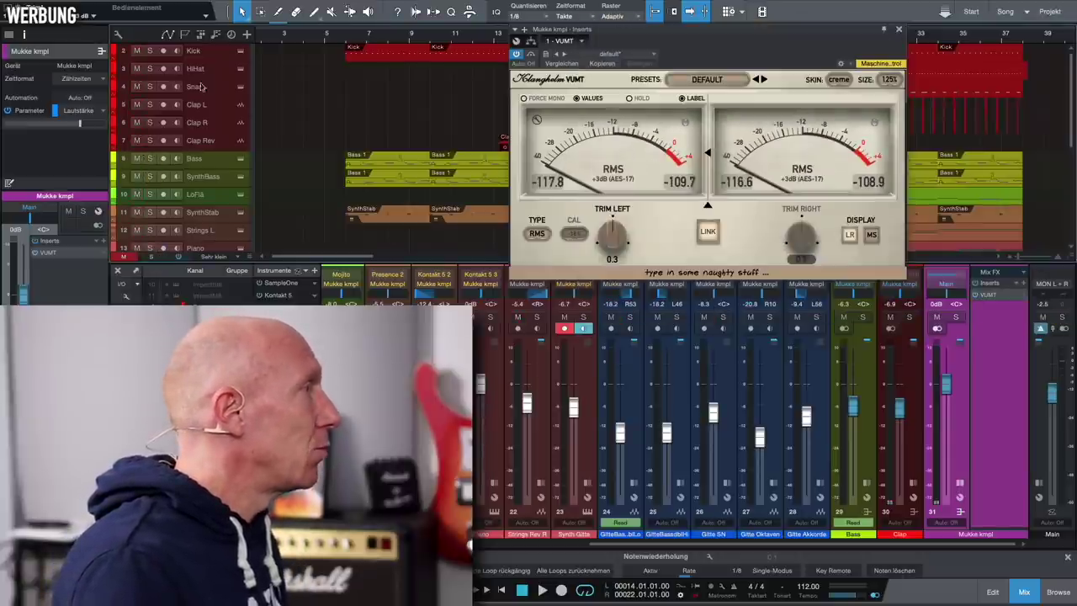
left_click(150, 50)
key("space")
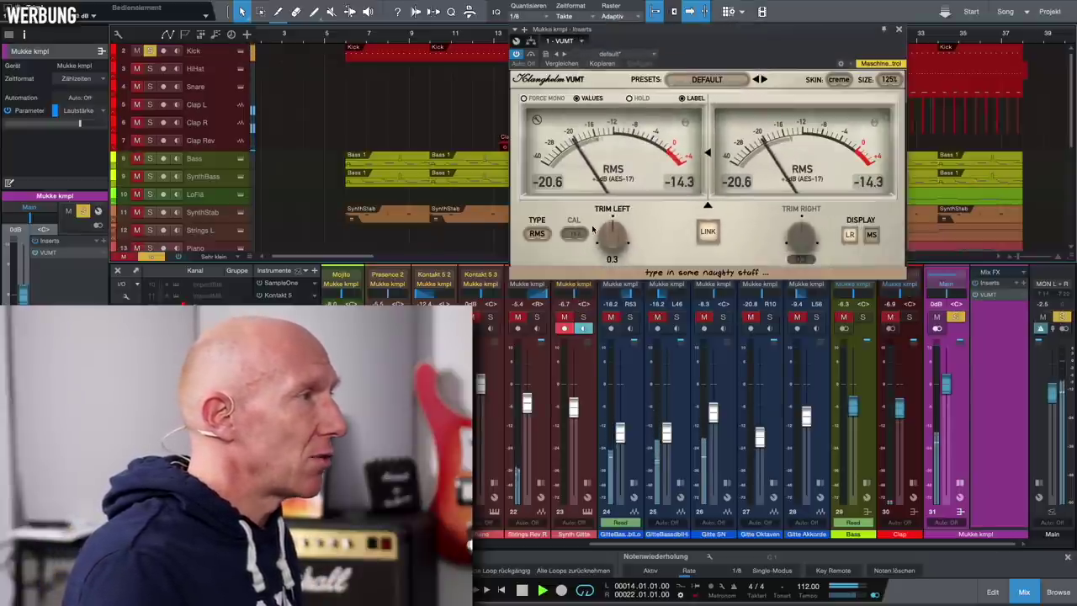
Step: Raise the linked VUMT trim to 17.9 and pull the Mukke kmpl bus fader all the way down
left_click_drag(611, 238, 607, 155)
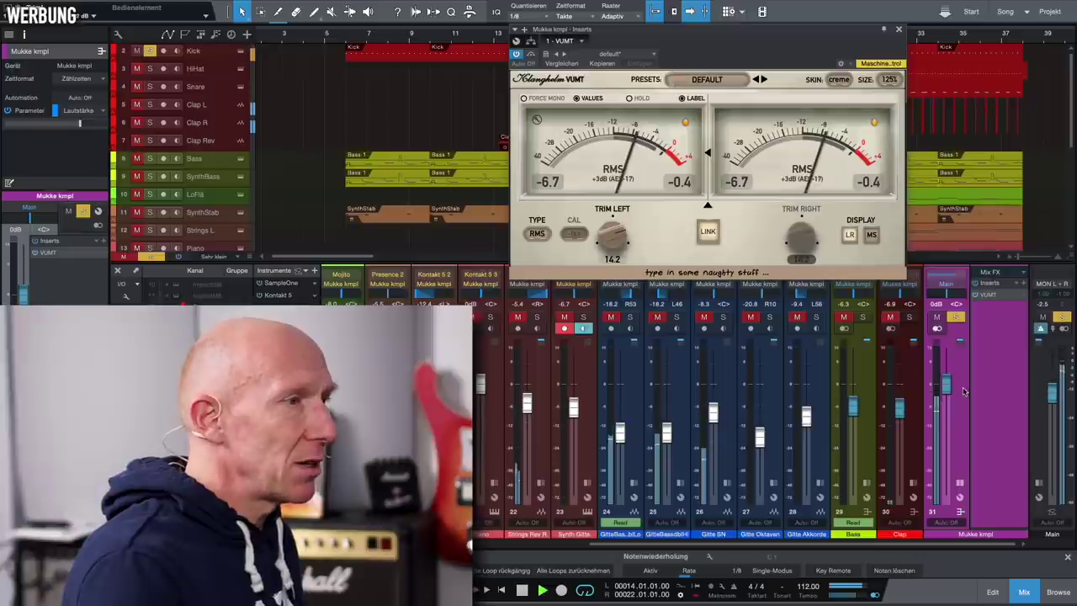
left_click_drag(946, 385, 947, 495)
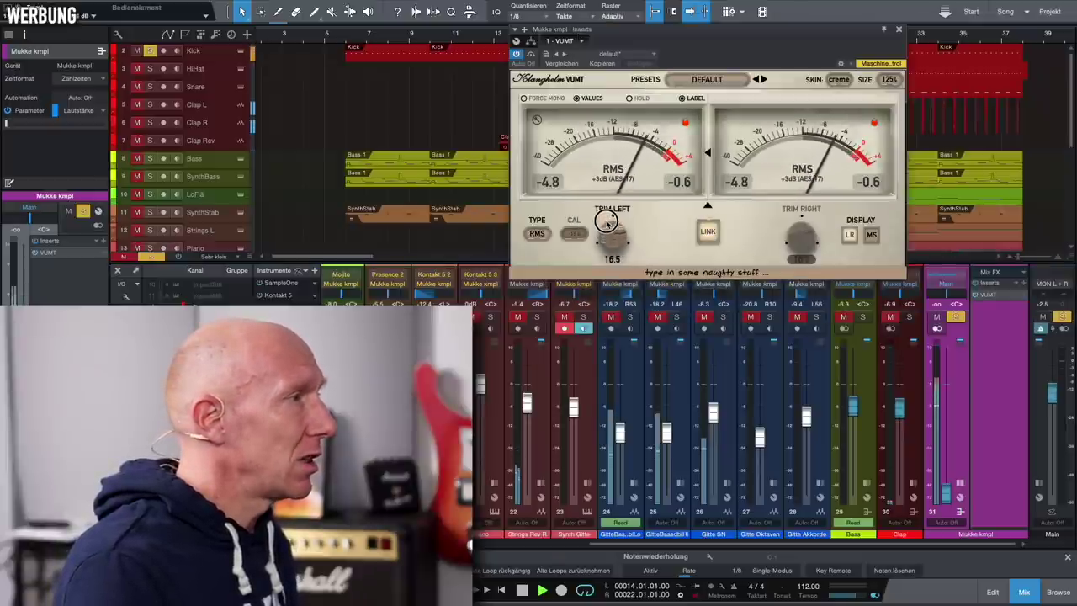
left_click_drag(607, 220, 607, 214)
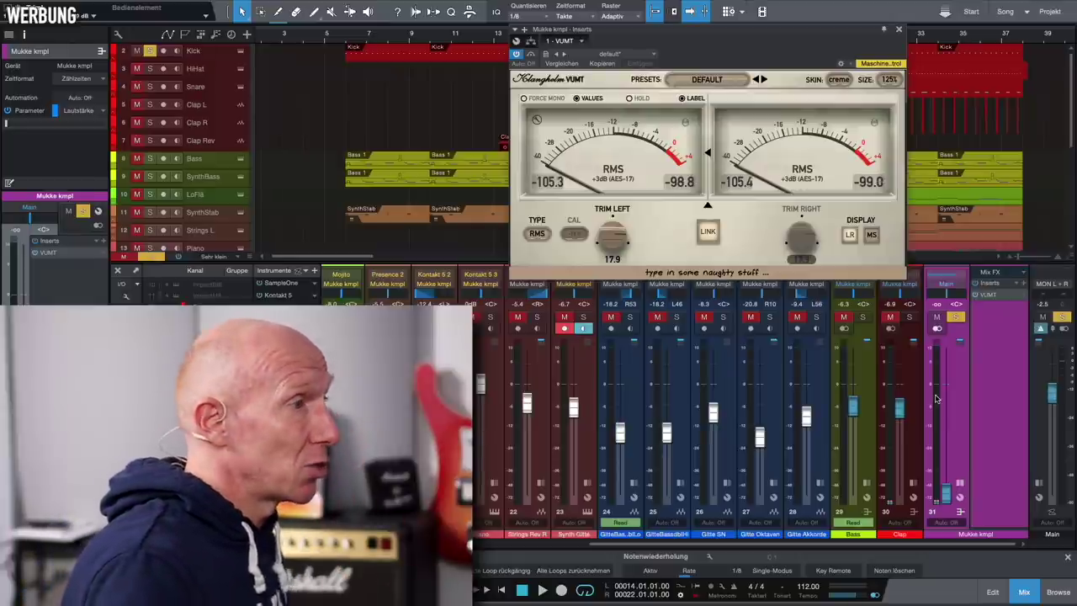
Step: Solo the Bass bus alongside the kick, pull its fader all the way down and start playback
left_click(864, 318)
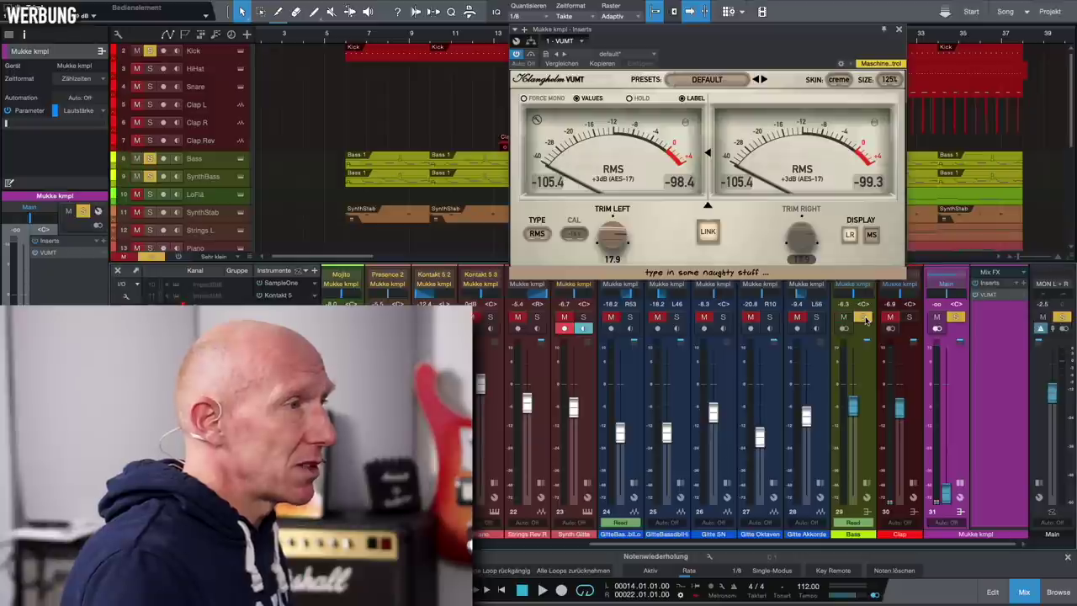
left_click_drag(854, 410, 844, 482)
key("space")
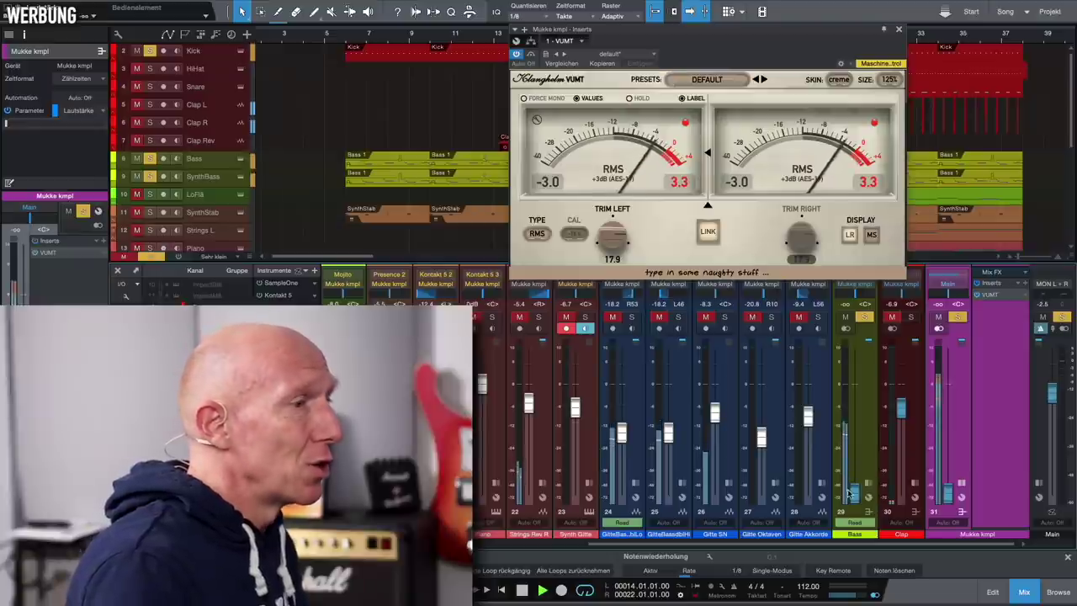
Step: Bring the Bass bus fader up to -4.2 dB against the kick and reset the VUMT level readings
left_click_drag(849, 492, 853, 408)
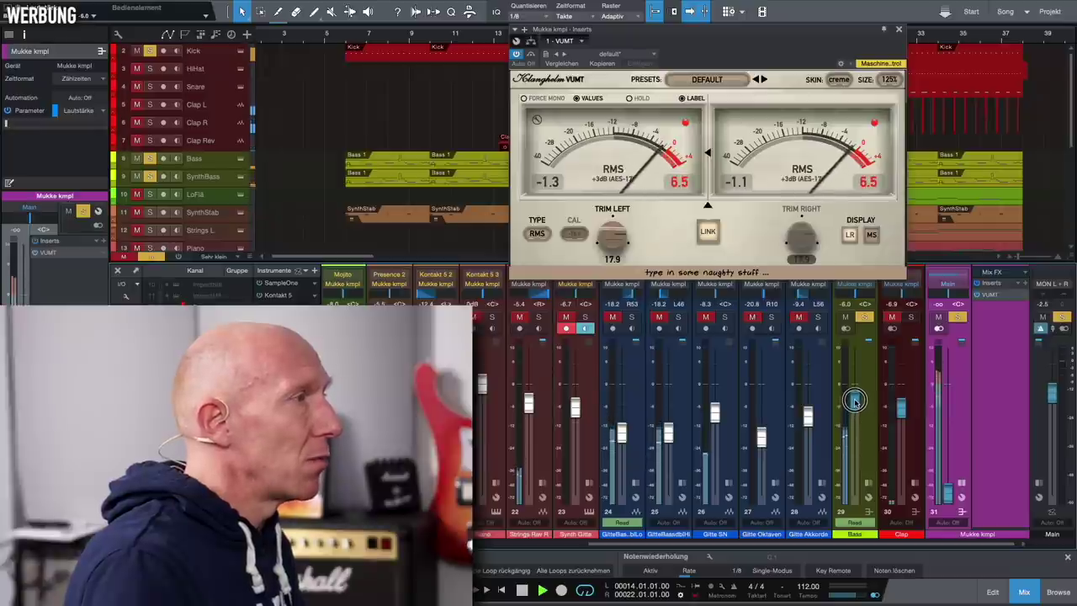
left_click_drag(854, 396, 854, 393)
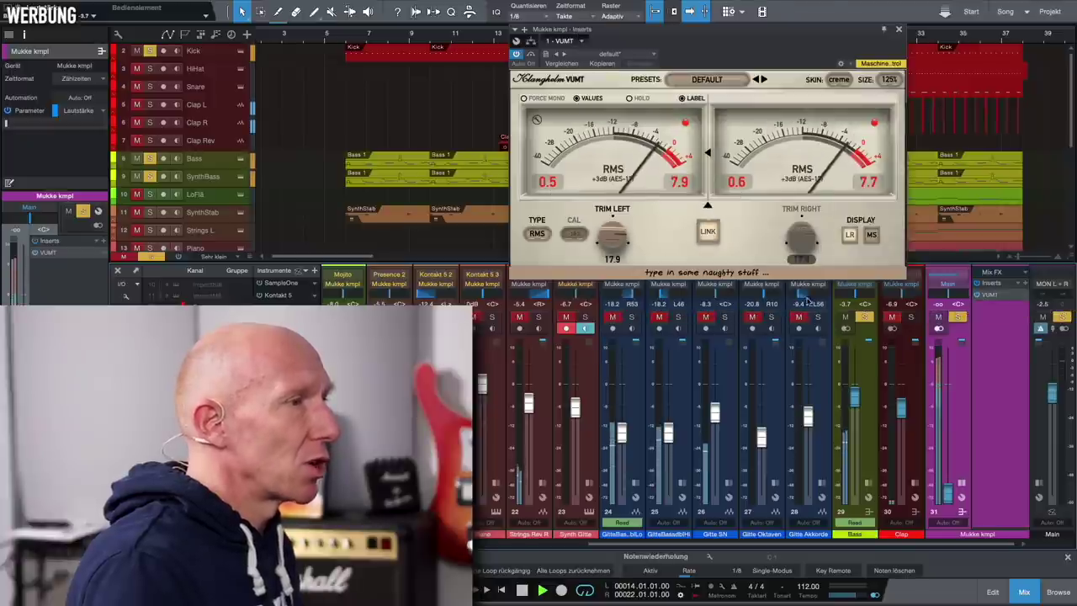
left_click_drag(854, 394, 854, 394)
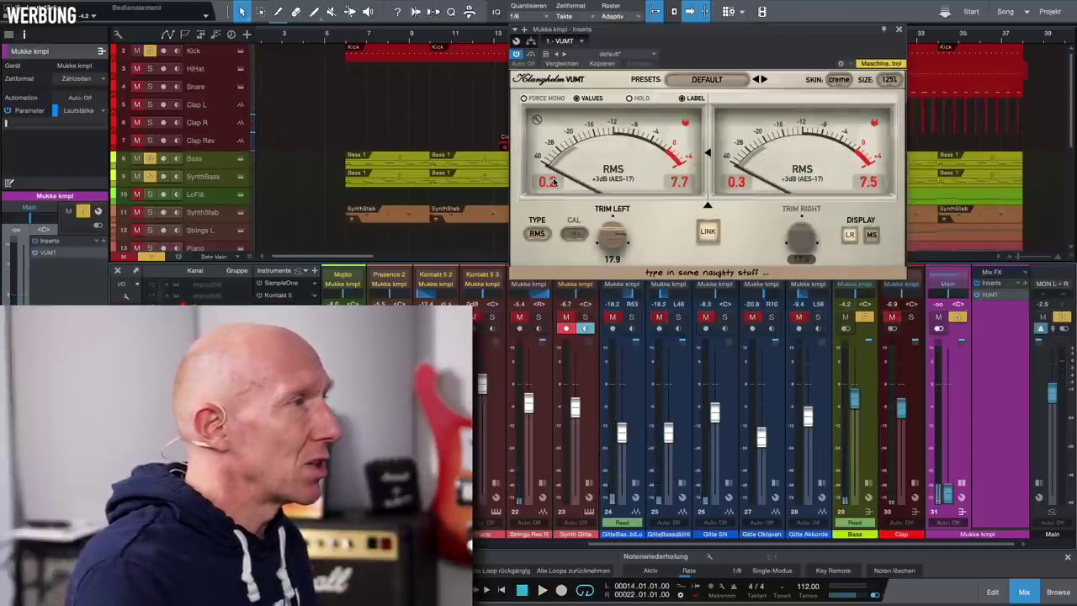
left_click(554, 181)
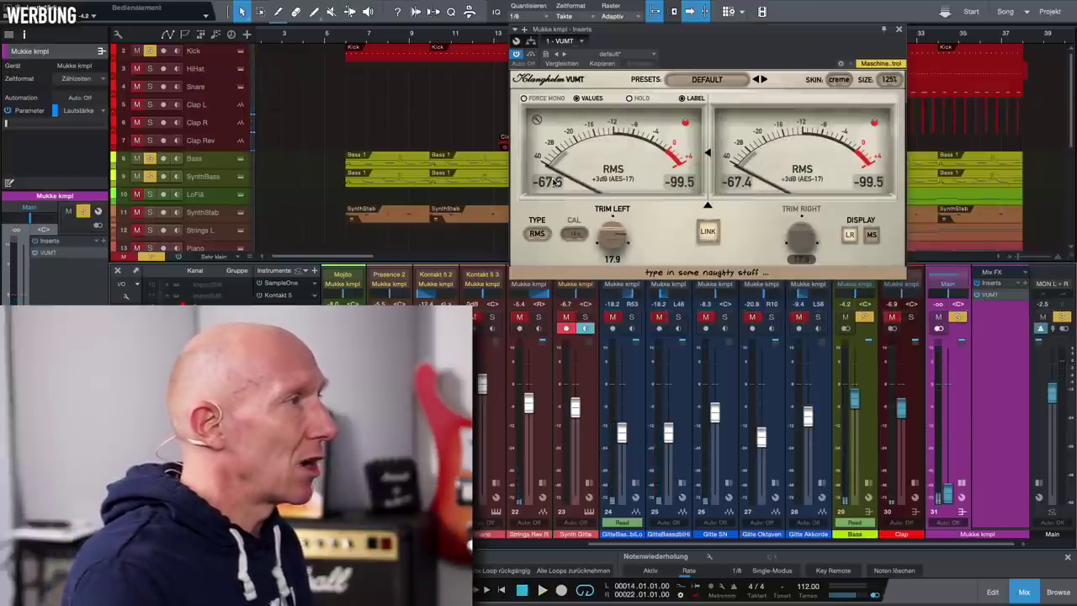
Step: Close the VUMT window and remove the plug-in from the Mukke kmpl bus
left_click(898, 32)
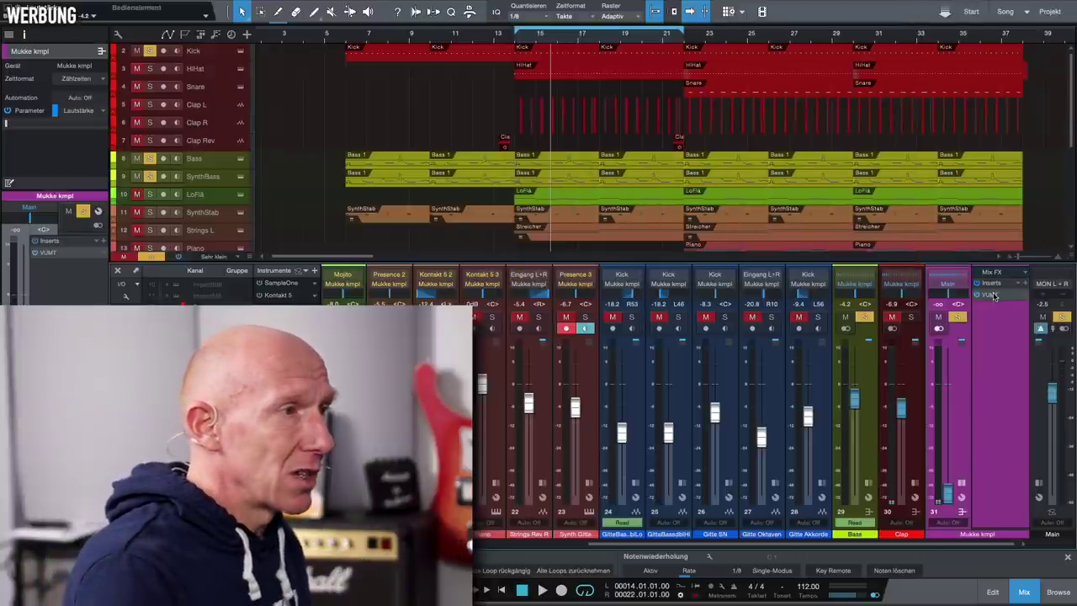
right_click(991, 294)
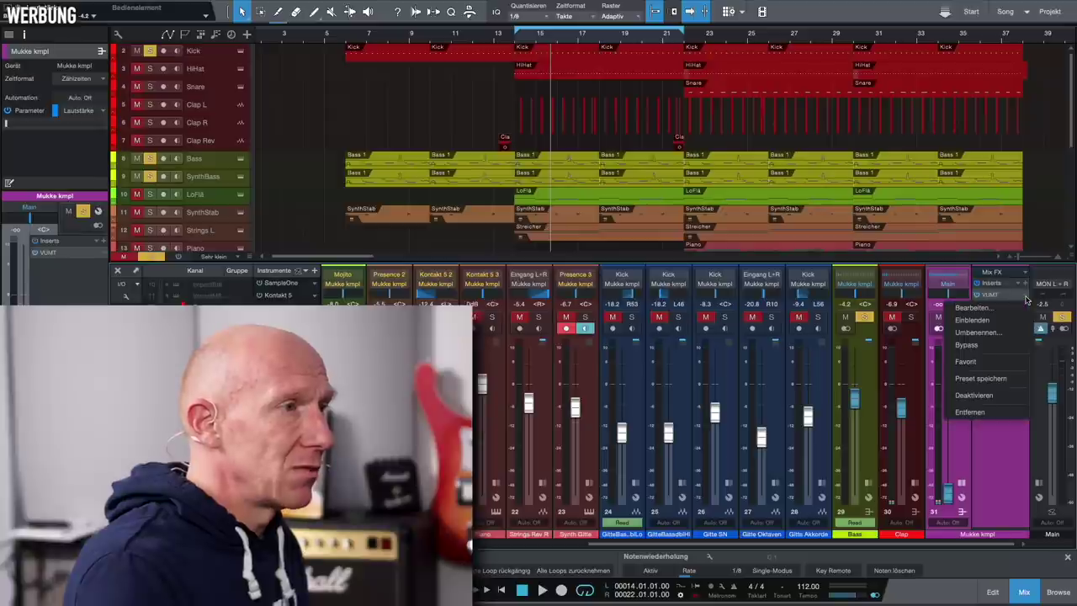
left_click(978, 413)
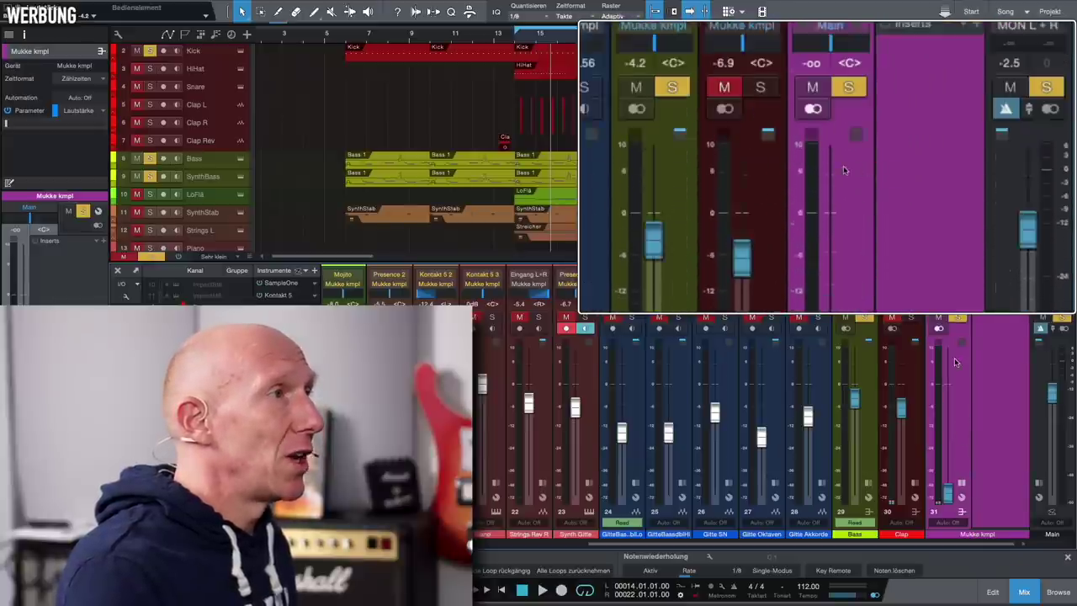
Step: Set the Mukke kmpl bus level to 0 dB
left_click(827, 170)
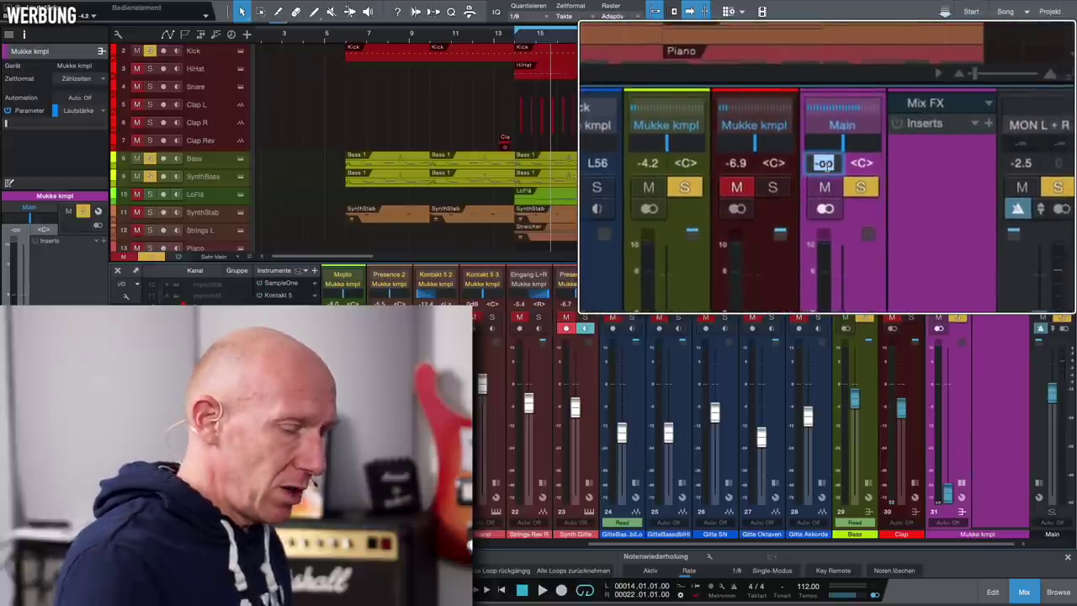
type("0")
key("Return")
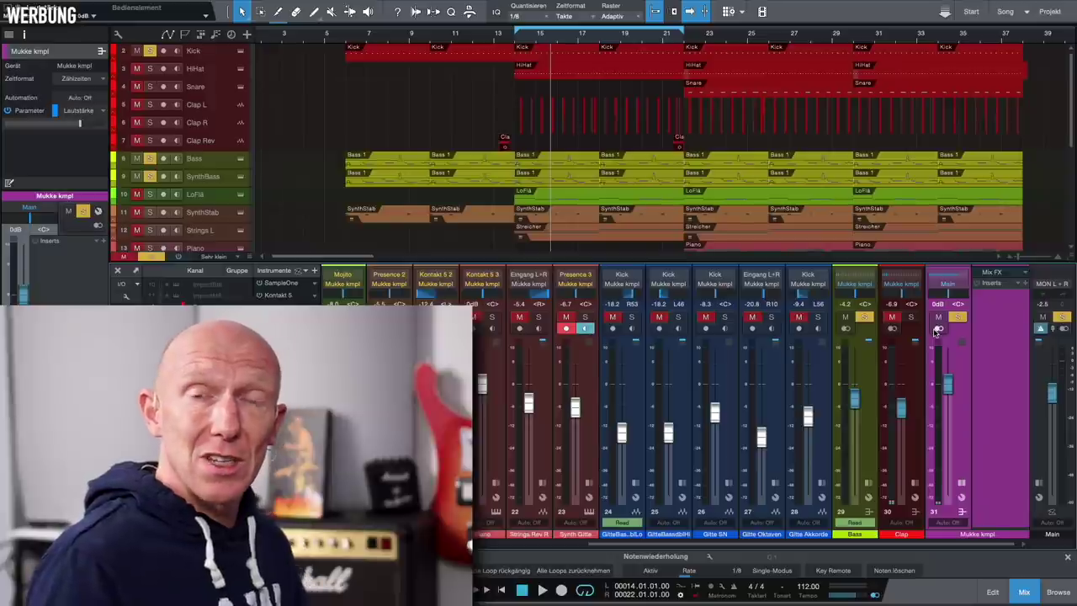
Step: Play the loop with kick and bass, and clear all solos during playback
key("space")
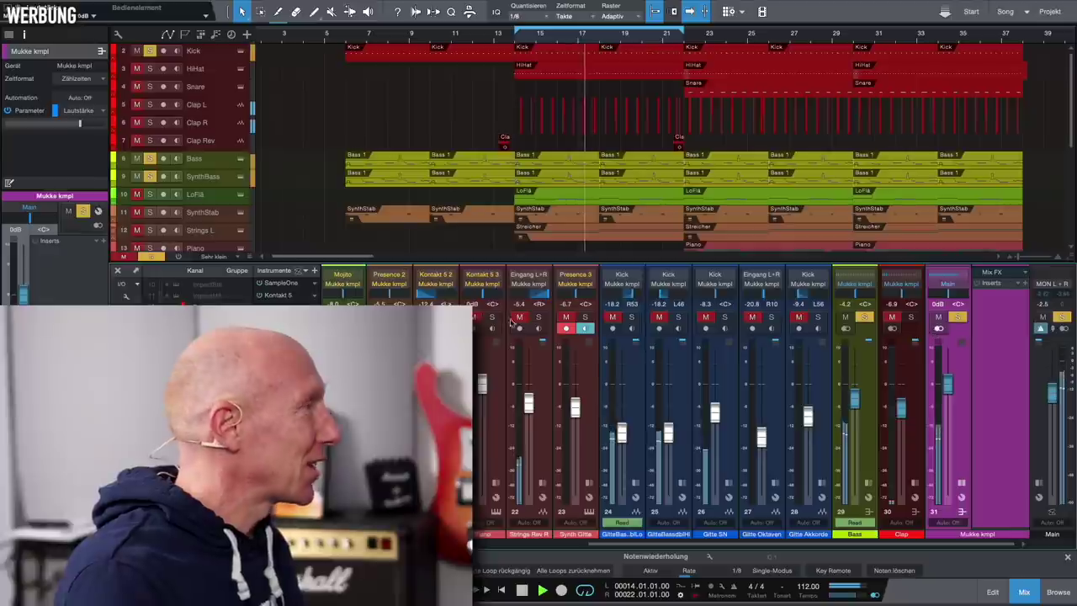
left_click(152, 253)
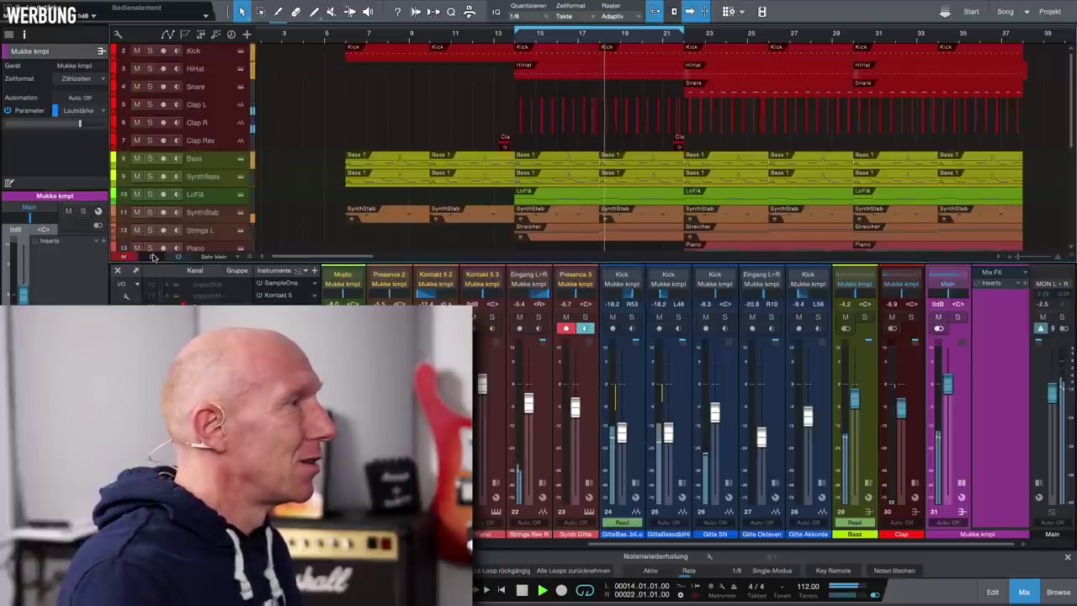